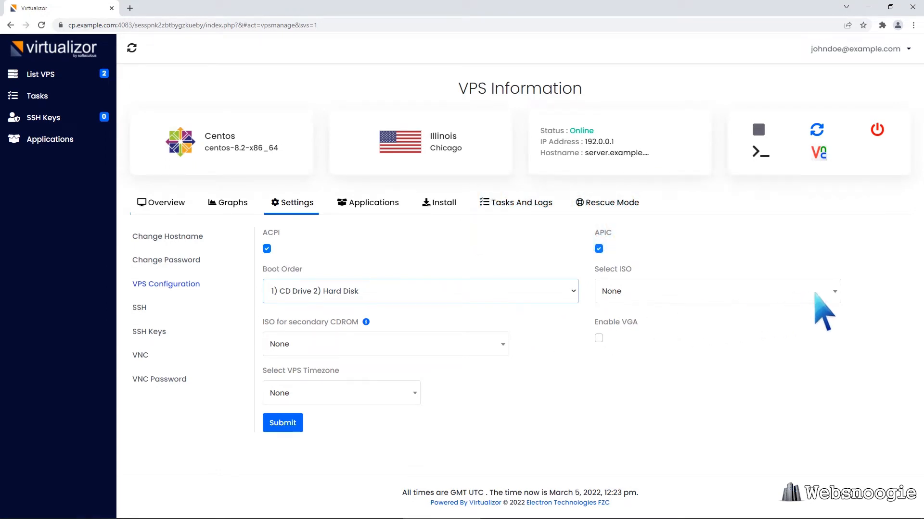
Step: Select CentOS-8.5.2111-x86_64-dvd1.iso as the VPS's primary ISO and save the configuration
click(835, 292)
click(723, 385)
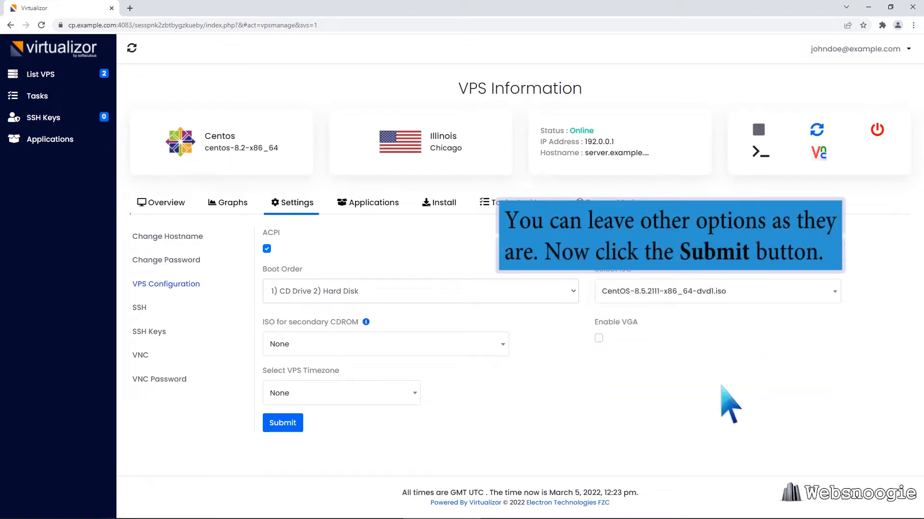
click(283, 423)
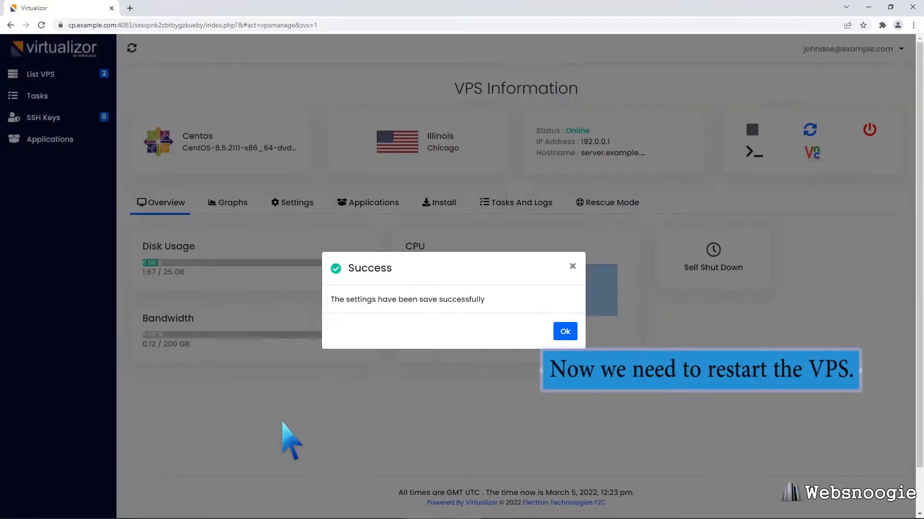
click(565, 332)
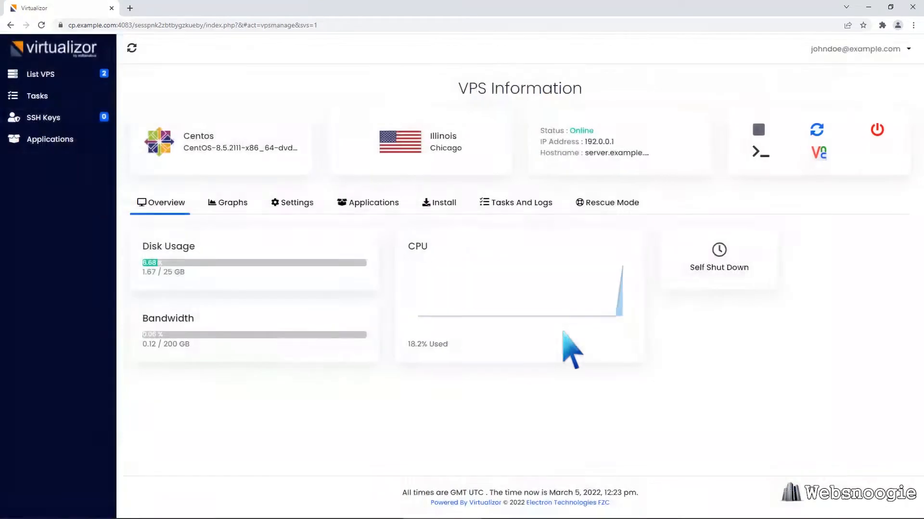
Step: Restart the VPS and launch the HTML 5 VNC client for its console
click(817, 129)
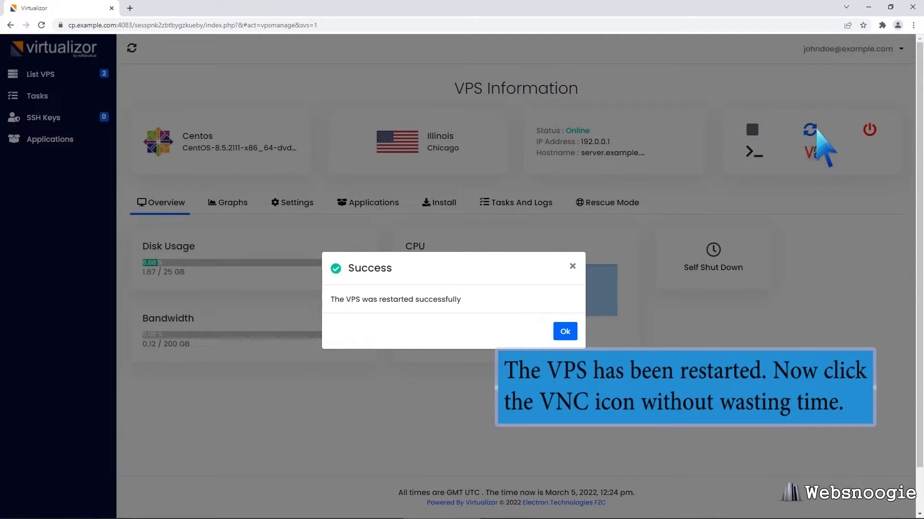
click(565, 331)
click(818, 153)
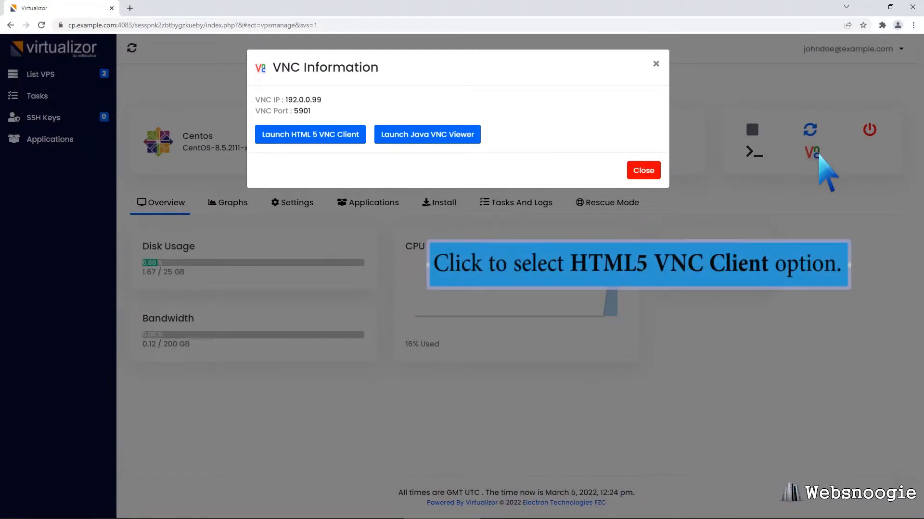
click(277, 135)
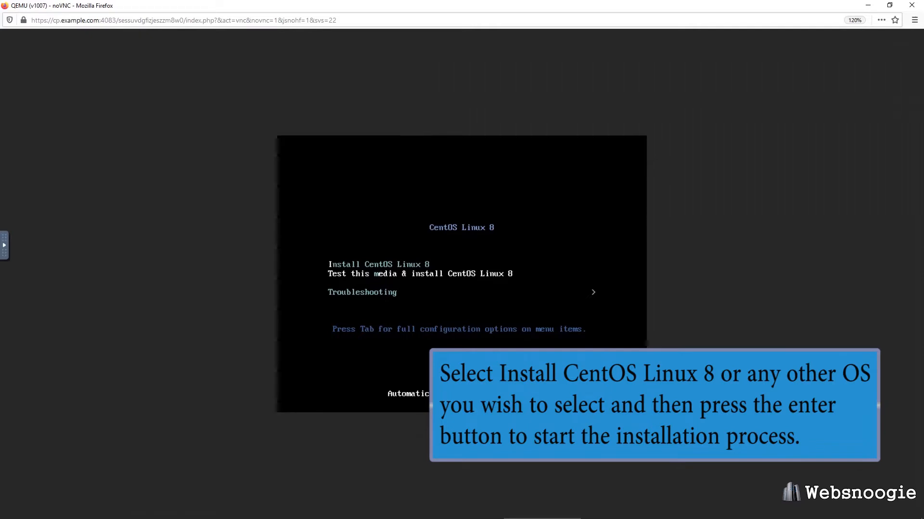
Step: Start the Install CentOS Linux 8 boot option and continue with English (United States) as the installation language
key(Up)
key(Return)
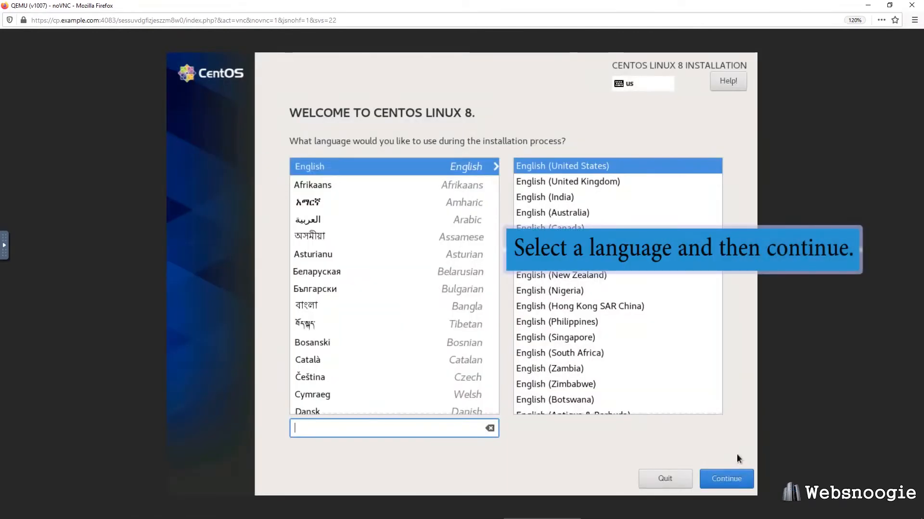
click(731, 476)
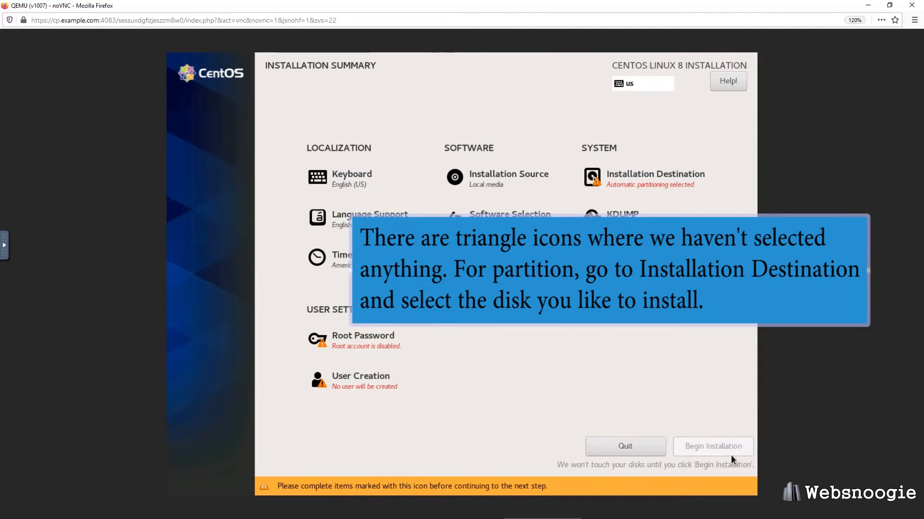
Step: Set the 15 GiB vda disk as the installation destination with automatic partitioning, deleting all existing partitions to reclaim space
click(686, 184)
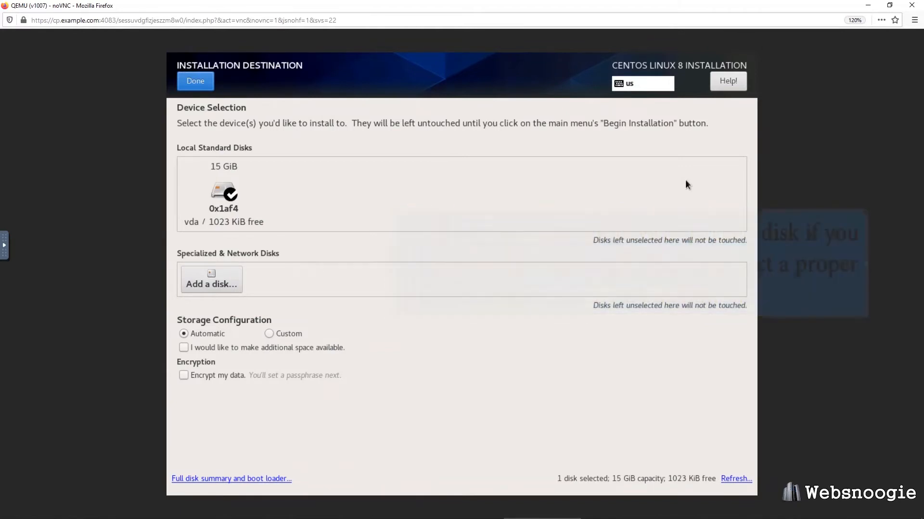
click(195, 82)
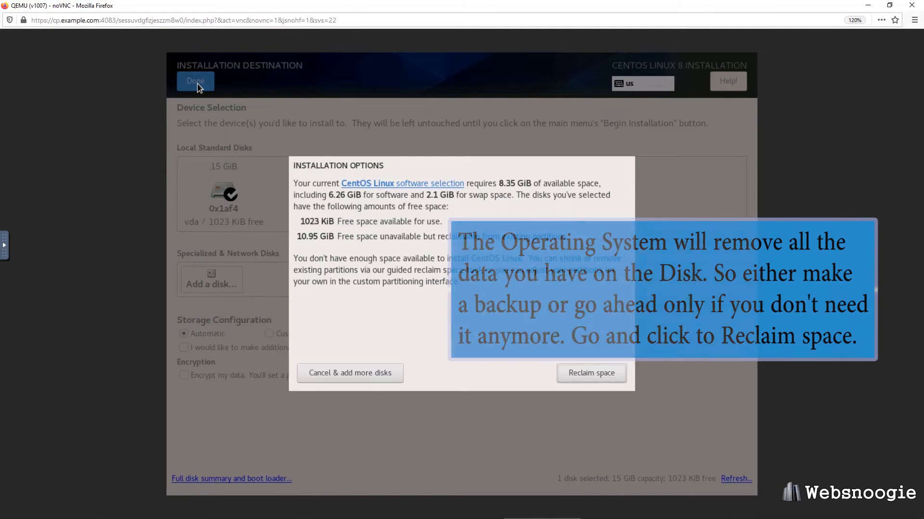
click(581, 375)
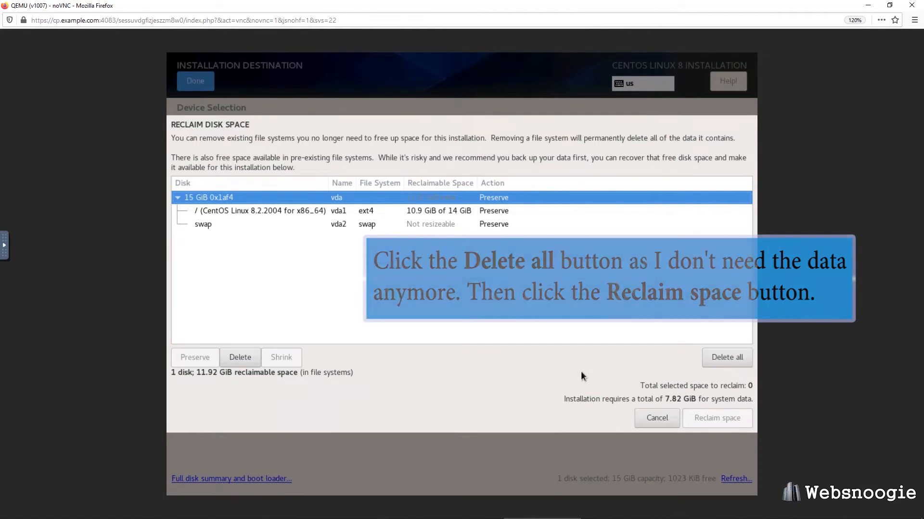
click(718, 357)
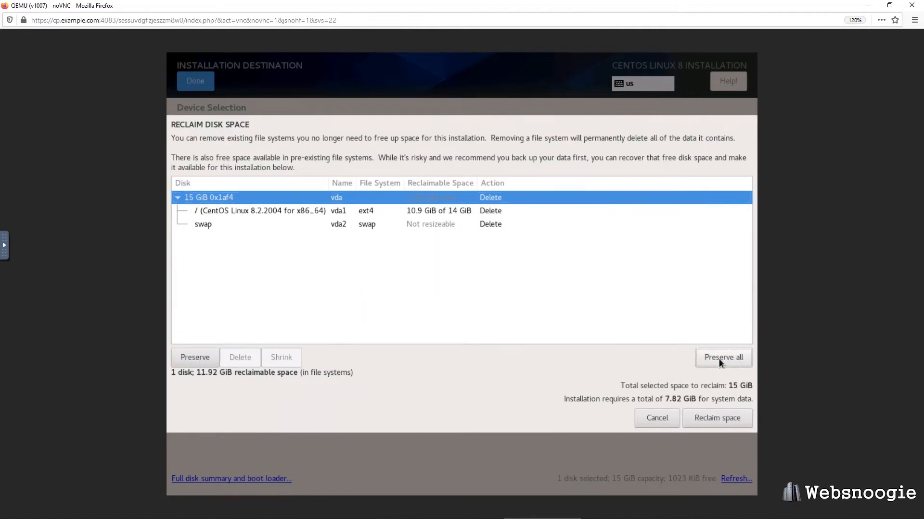
click(716, 416)
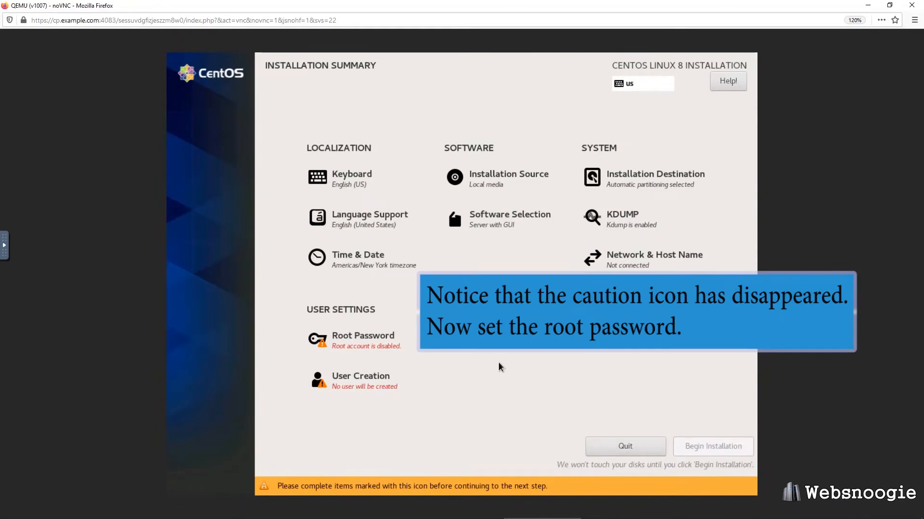
Step: Enter and confirm the root account password, accepting it despite its weakness
click(369, 350)
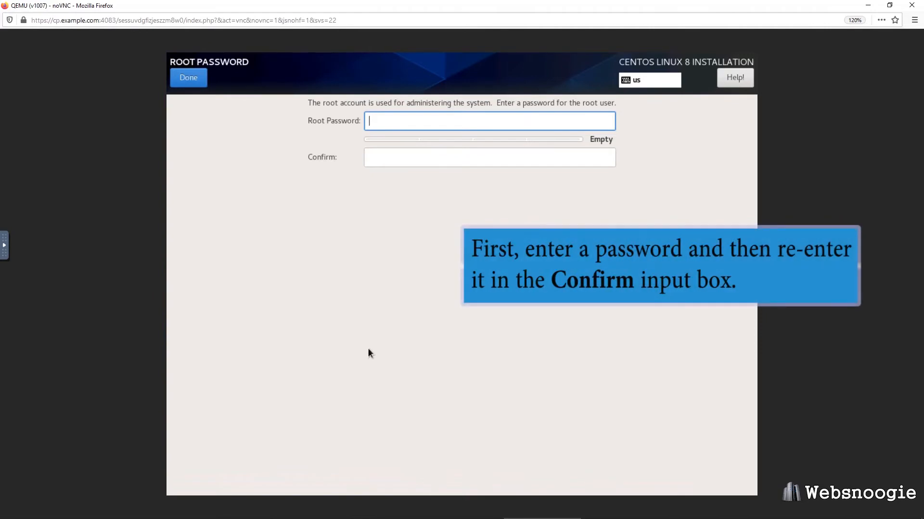
text(•••••••)
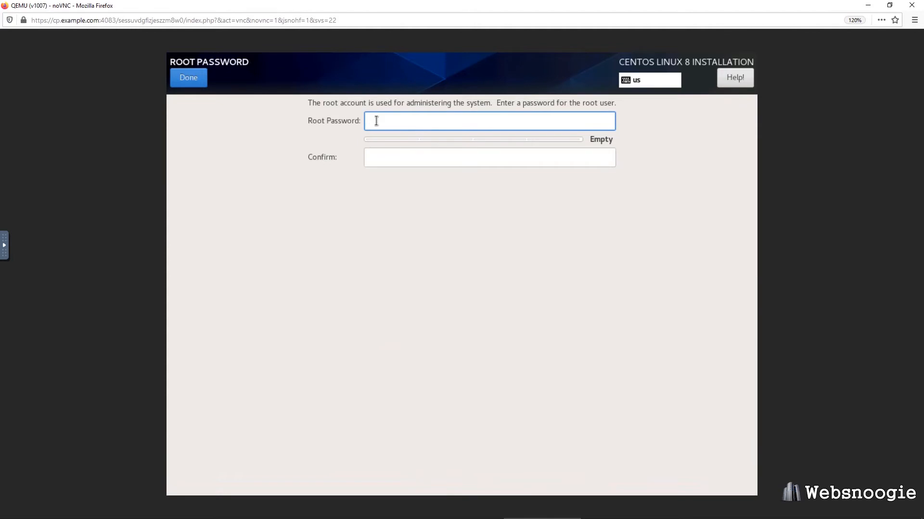
text(••)
click(388, 155)
text(•••••••••)
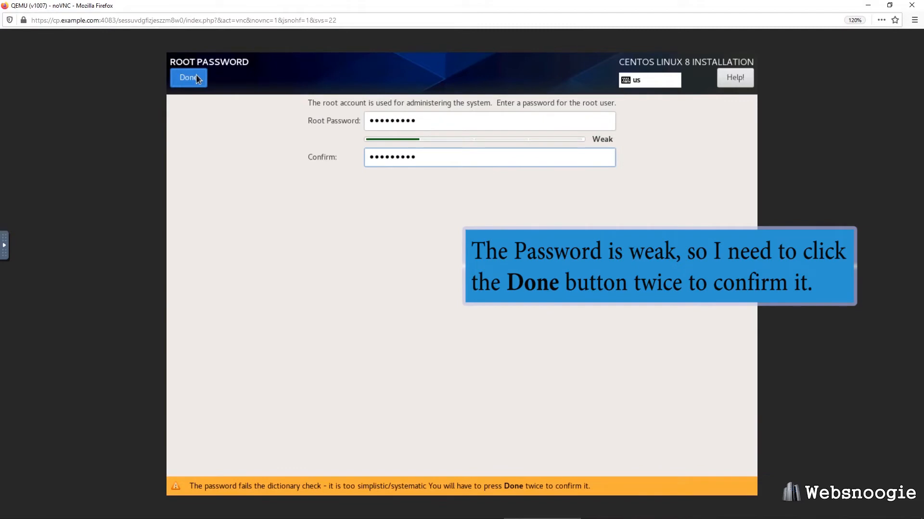
click(196, 76)
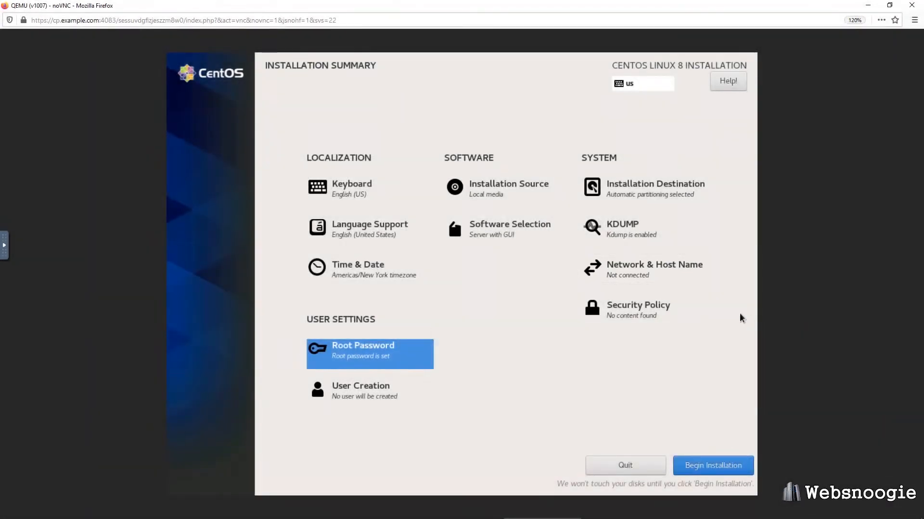
Step: Switch on the Ethernet (ens3) connection and apply server.example.com as the host name
click(652, 277)
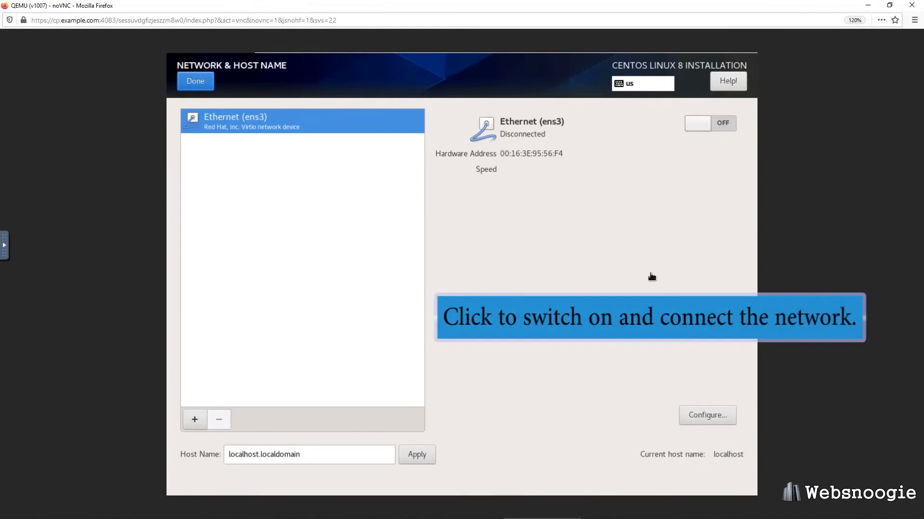
click(716, 122)
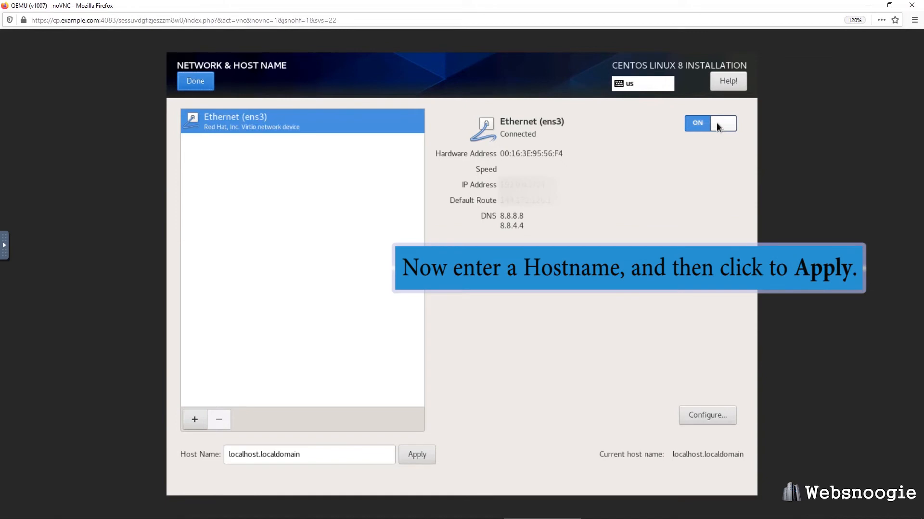
drag(319, 457, 203, 464)
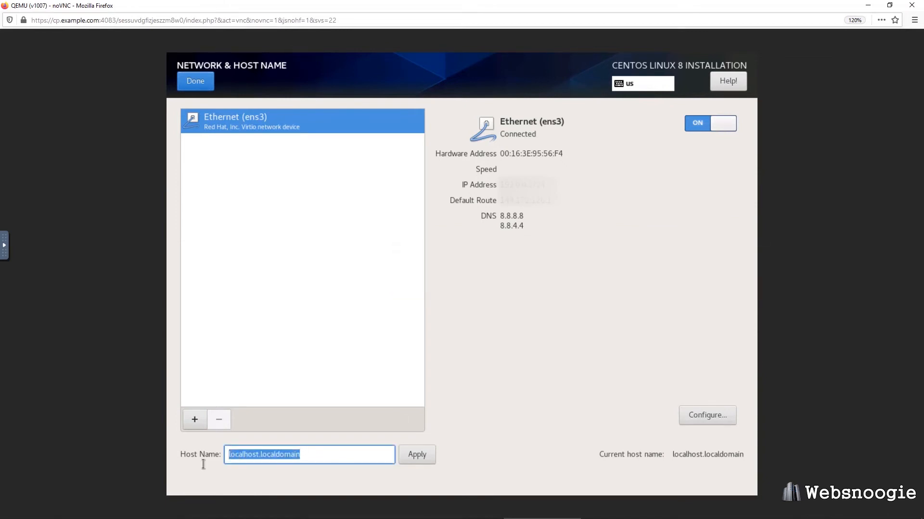
text(server.example.com)
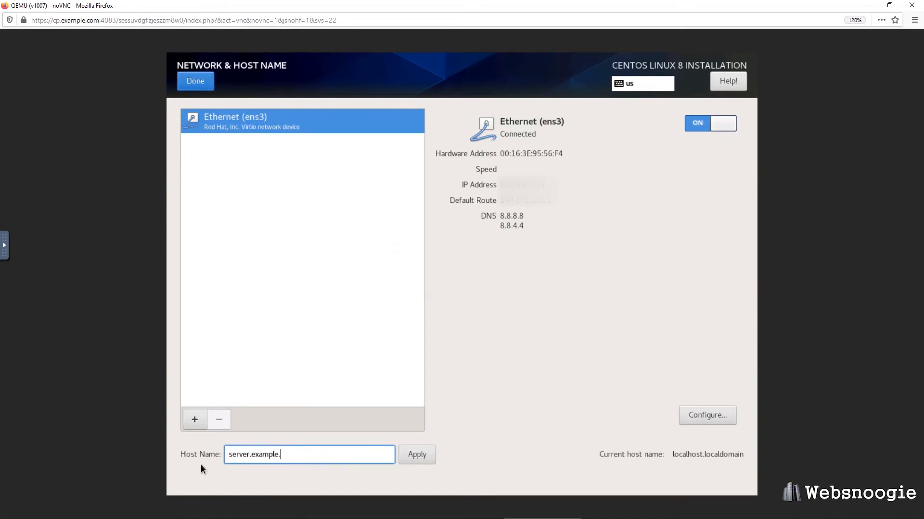
click(404, 454)
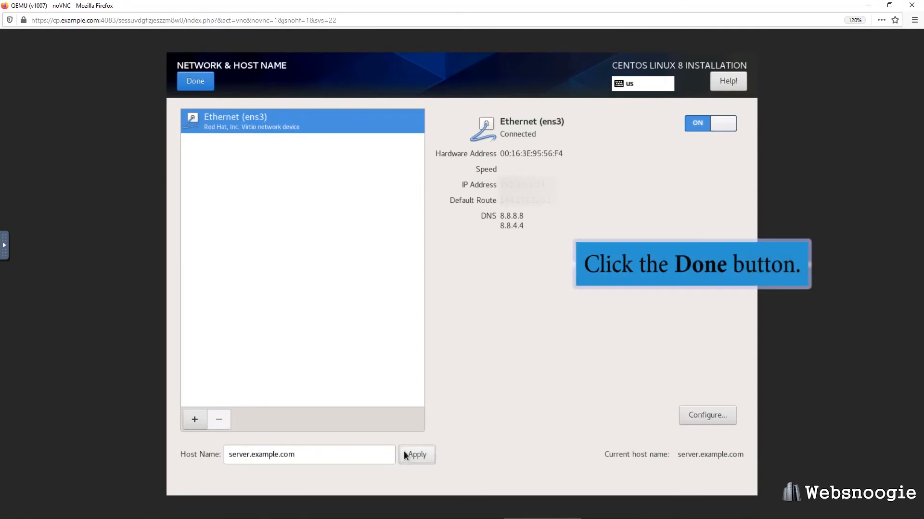
click(199, 82)
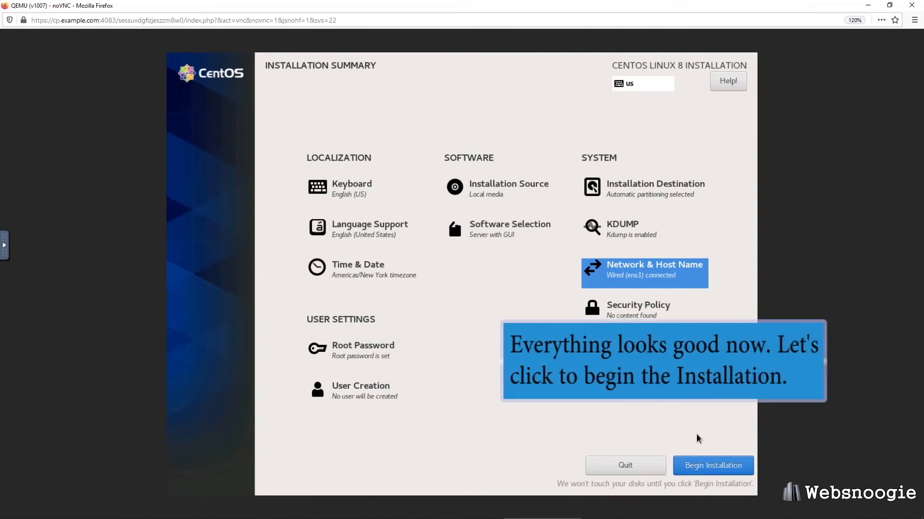
Step: Run the CentOS Linux 8 installation and reboot the system once it completes
click(701, 465)
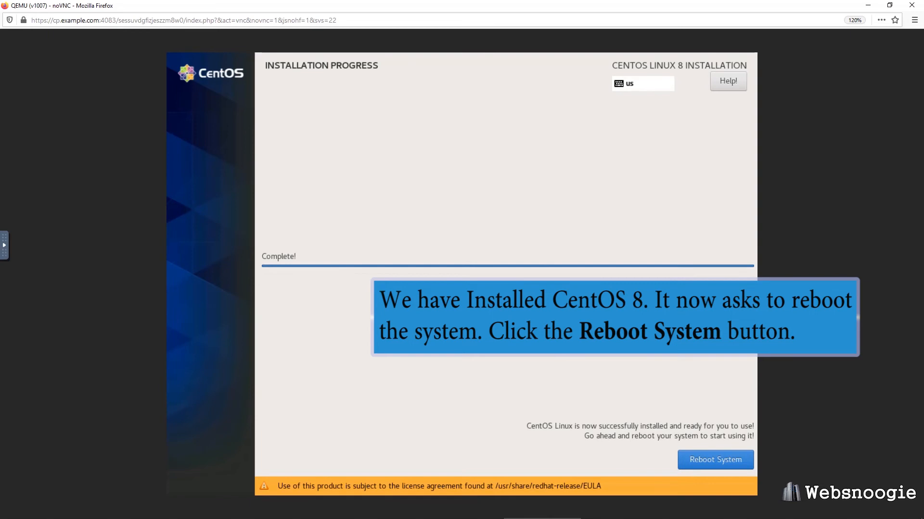
click(720, 457)
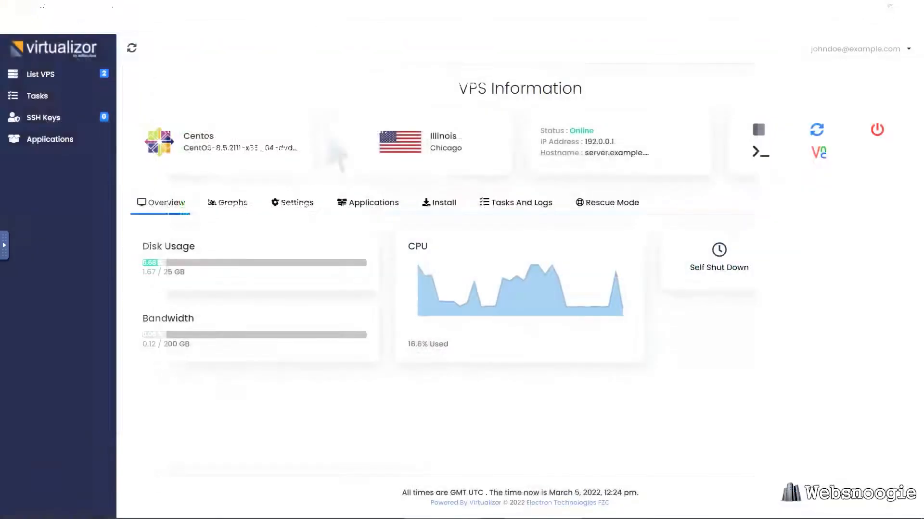
Step: In the Virtualizor VPS configuration, save the boot order as 1) Hard Disk 2) CD Drive and restart the VPS
click(295, 203)
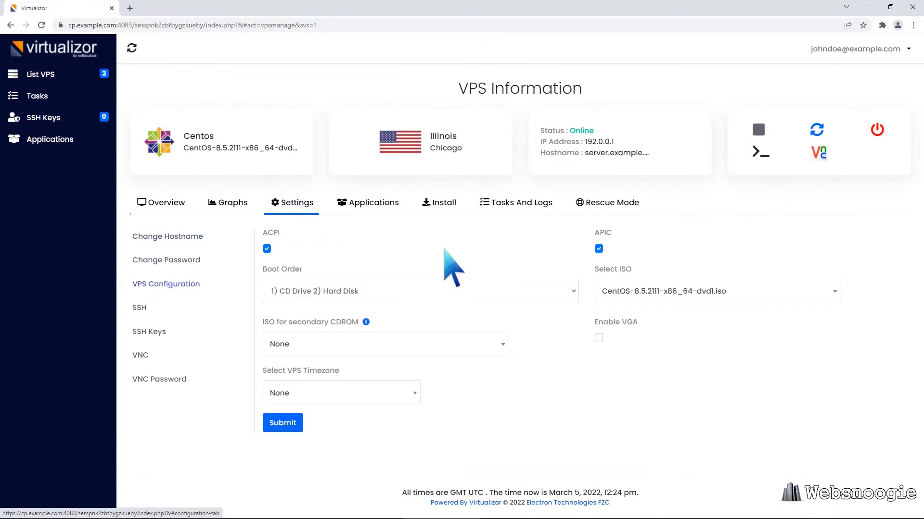
click(573, 291)
click(529, 321)
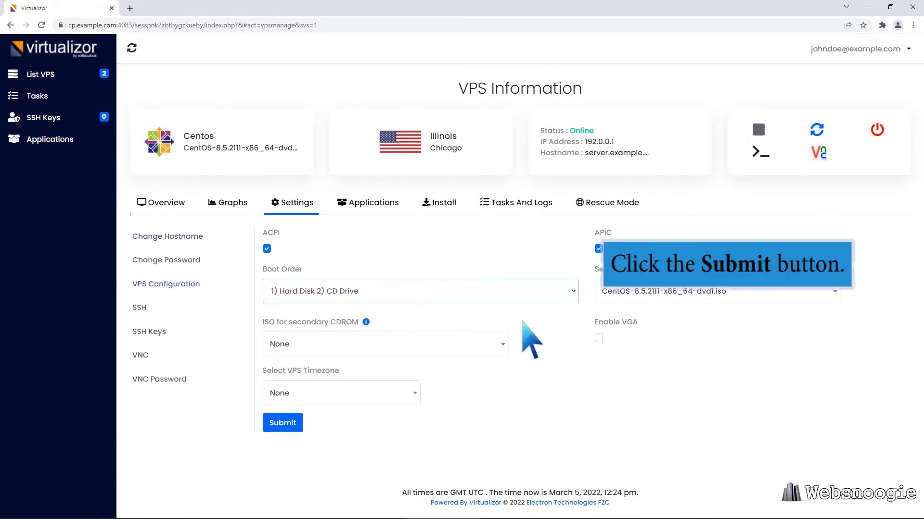
click(282, 423)
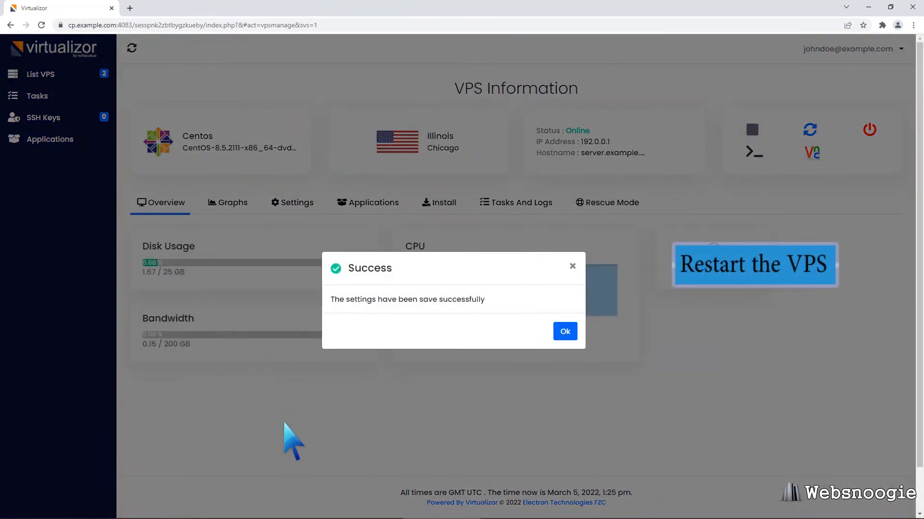
click(565, 331)
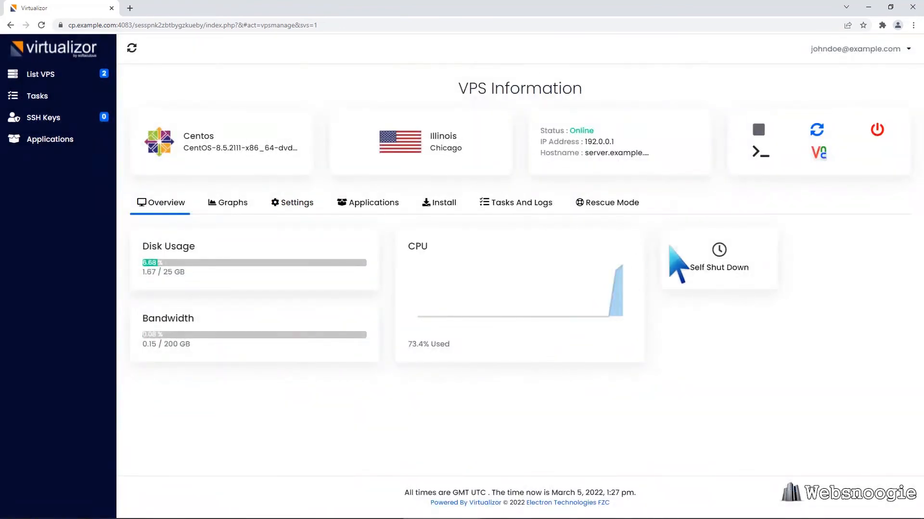
click(816, 130)
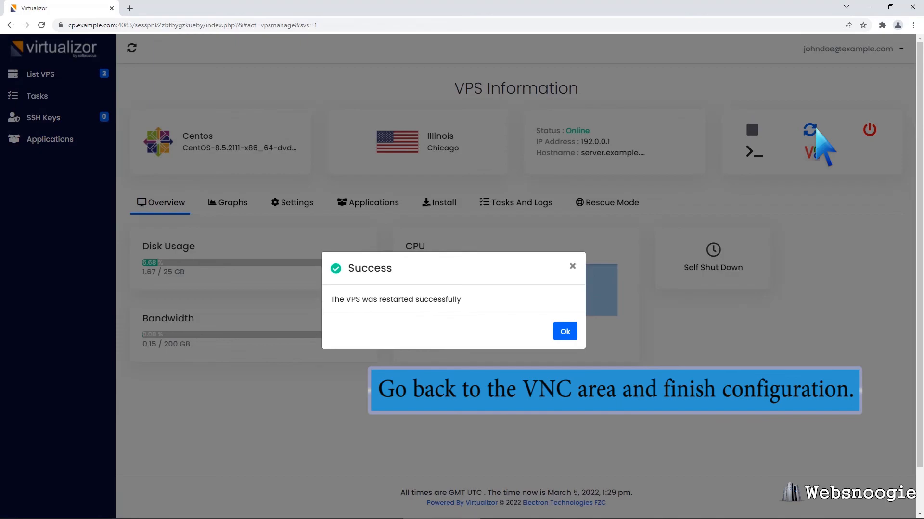
click(565, 333)
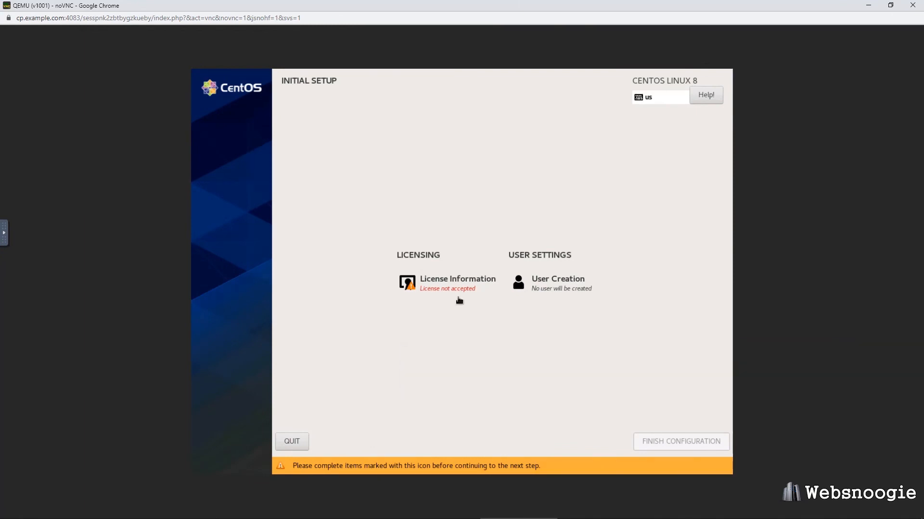
Step: Accept the CentOS 8 license agreement in Initial Setup and finish the configuration
click(454, 282)
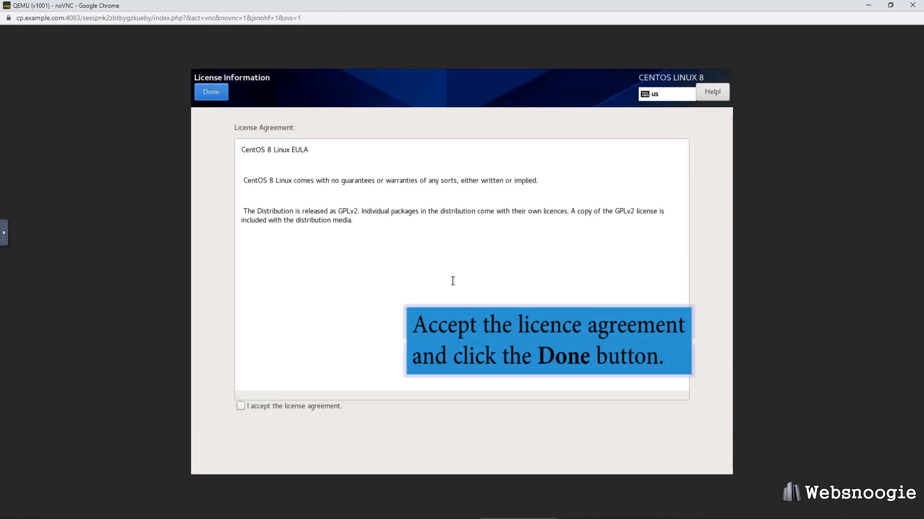
click(243, 409)
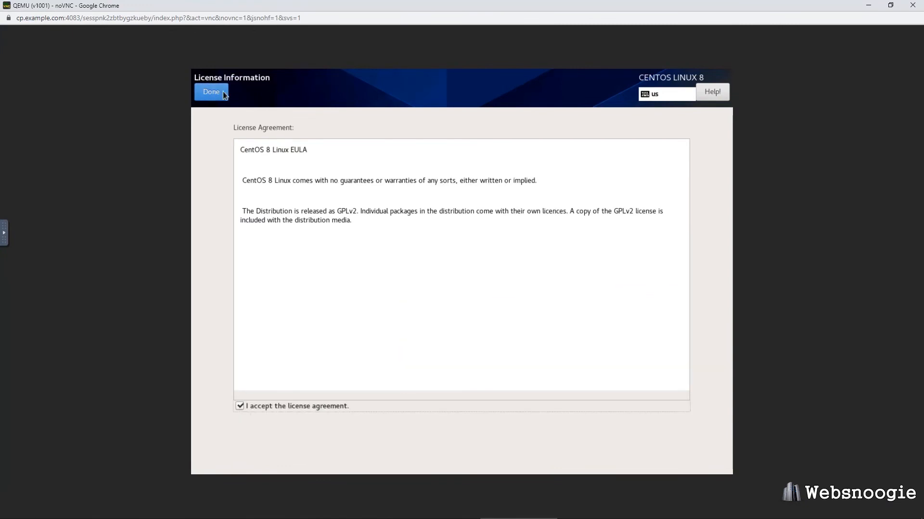
click(221, 92)
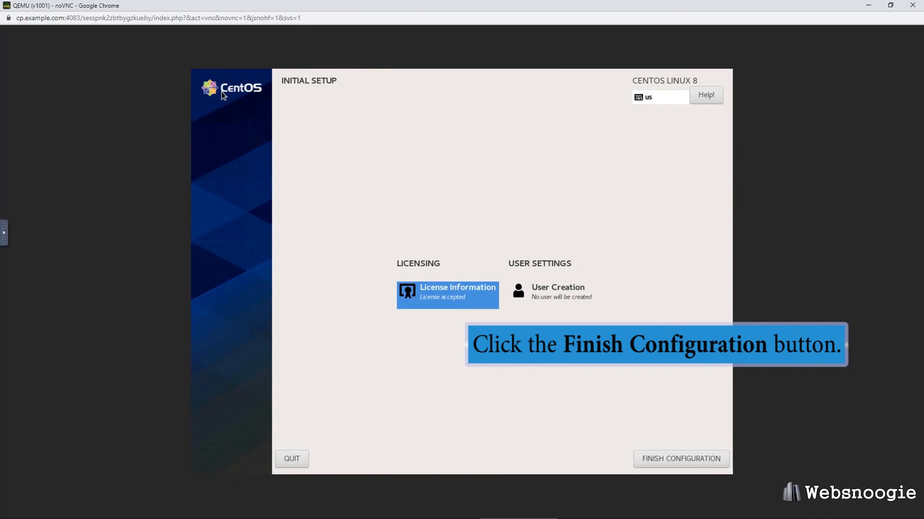
click(669, 455)
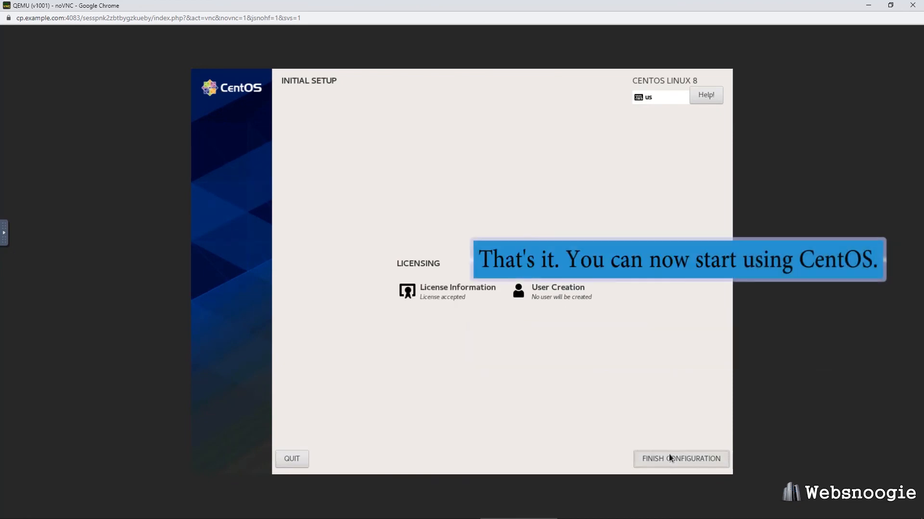